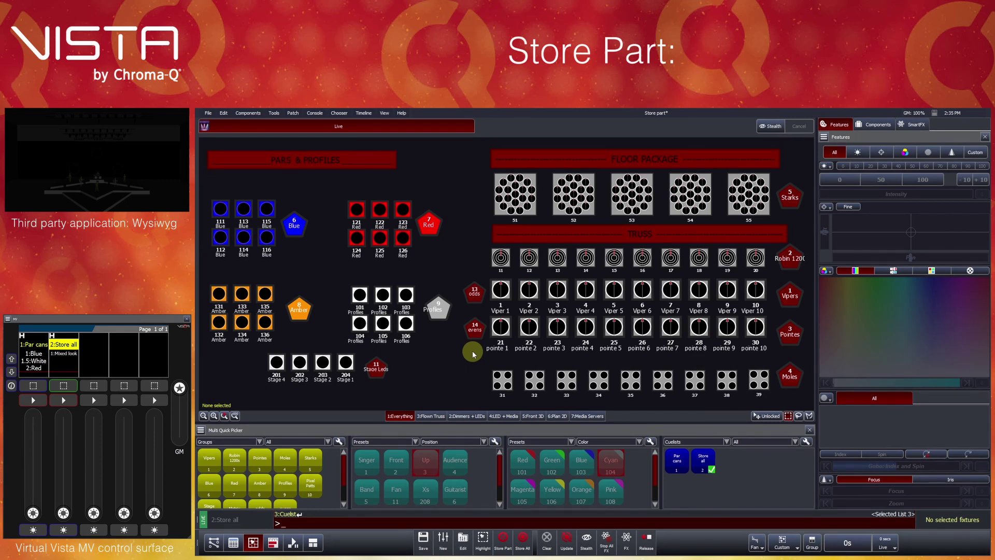
- Set the Pointes group to 100% intensity with the Cyan colour and Up position presets
left_click(790, 332)
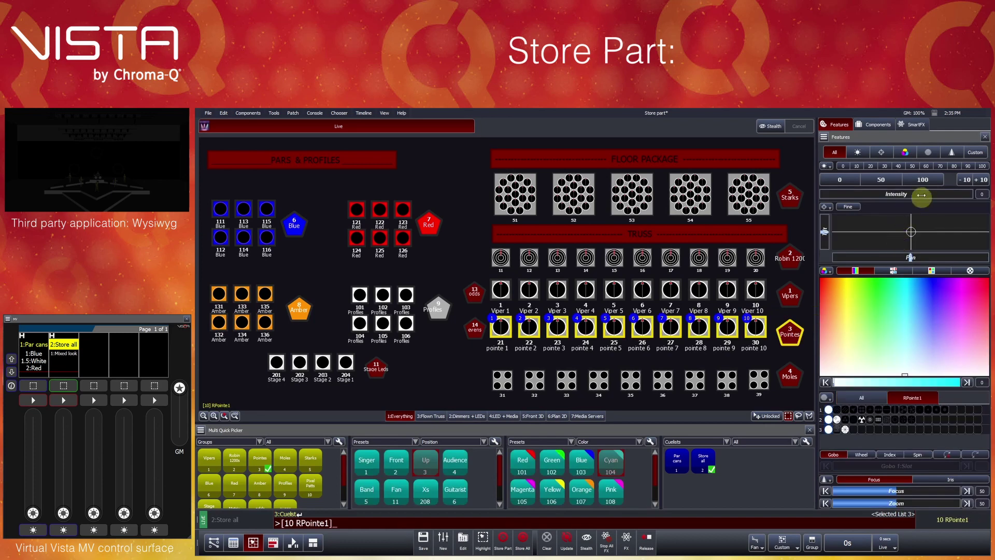
left_click(922, 179)
left_click(610, 459)
left_click(425, 461)
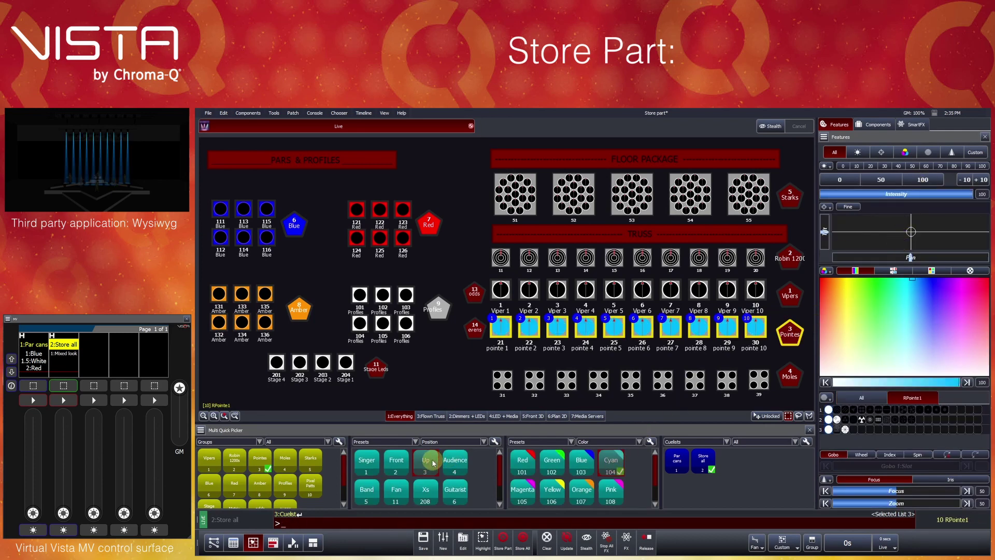
- Set the Vipers group to 100% intensity with the Yellow colour preset, Singer position preset and a gobo from the first wheel
left_click(790, 295)
left_click(931, 182)
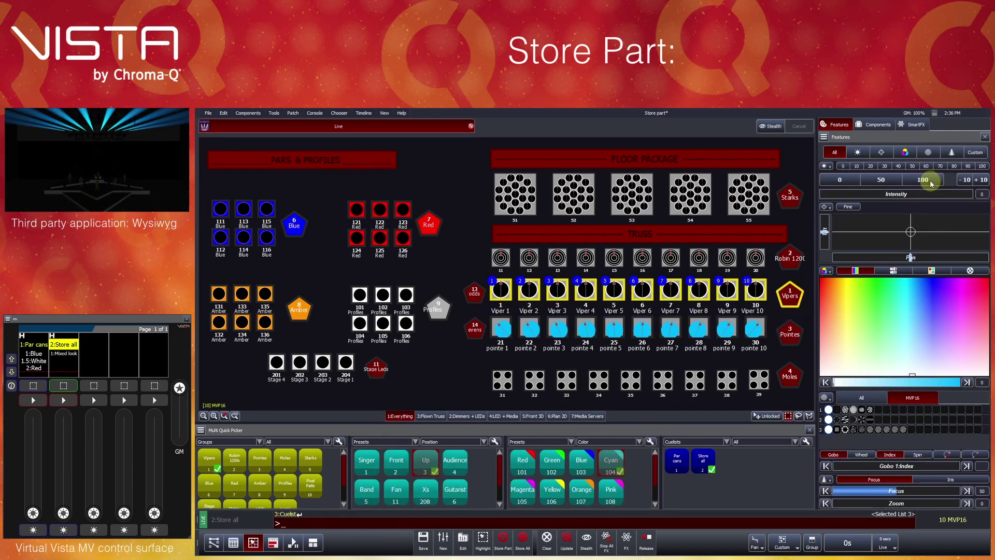
left_click(552, 490)
left_click(366, 460)
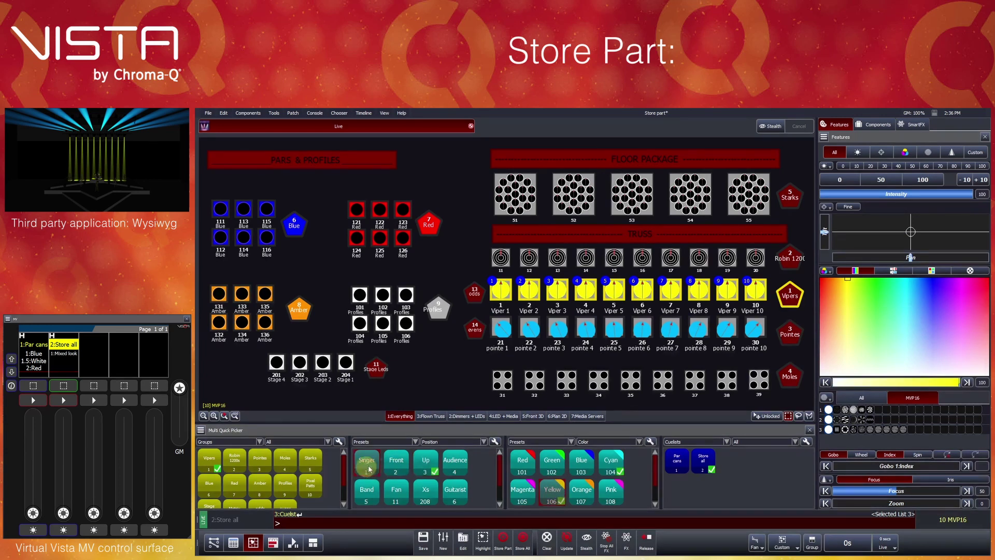
left_click(863, 409)
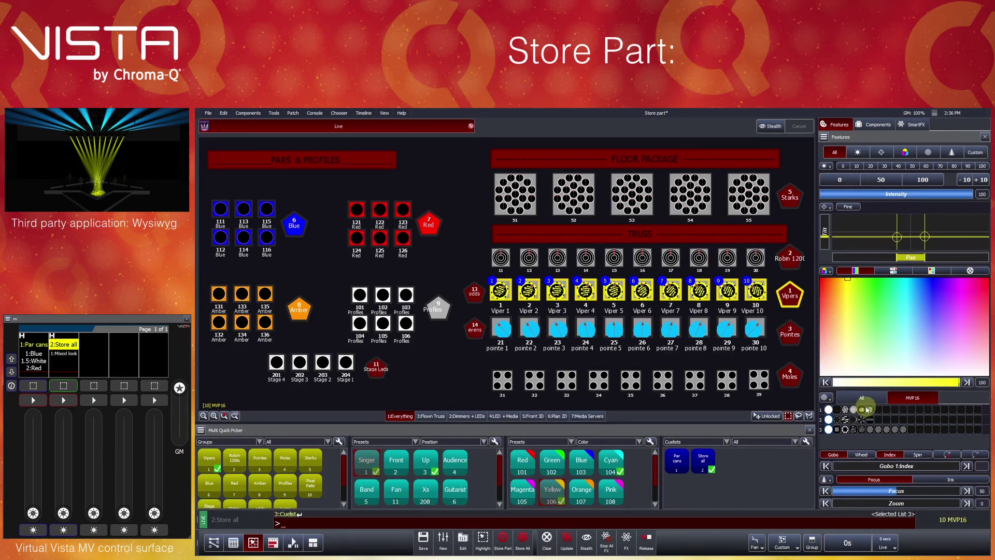
- Open the Store Part settings and try the Par cans and Store all cuelists as storage destinations
left_click(502, 541)
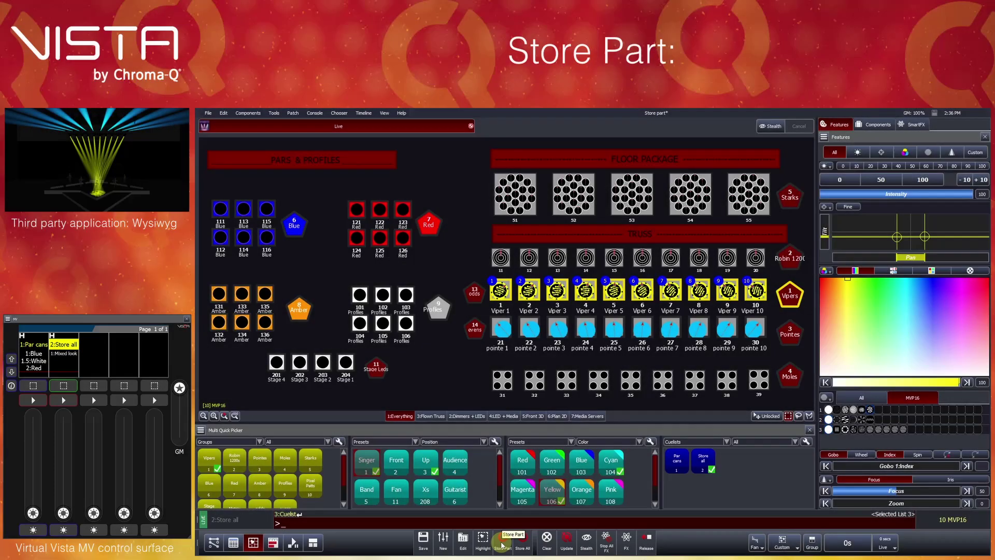
left_click(502, 543)
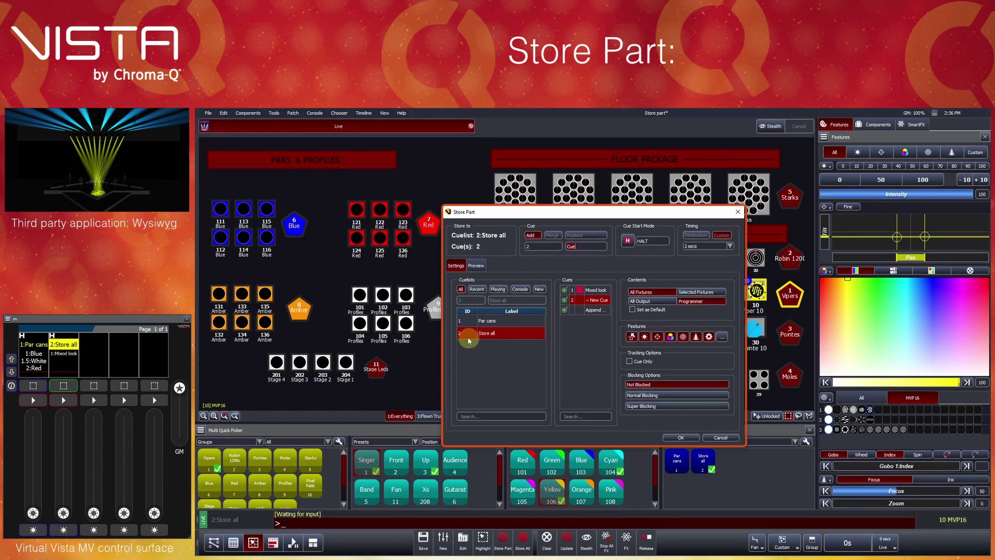
left_click(490, 322)
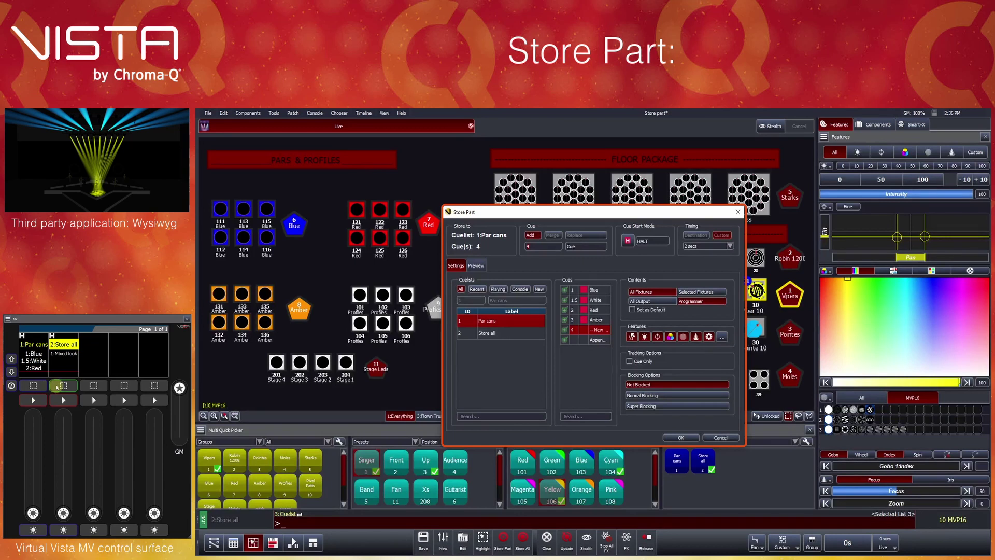
left_click(494, 336)
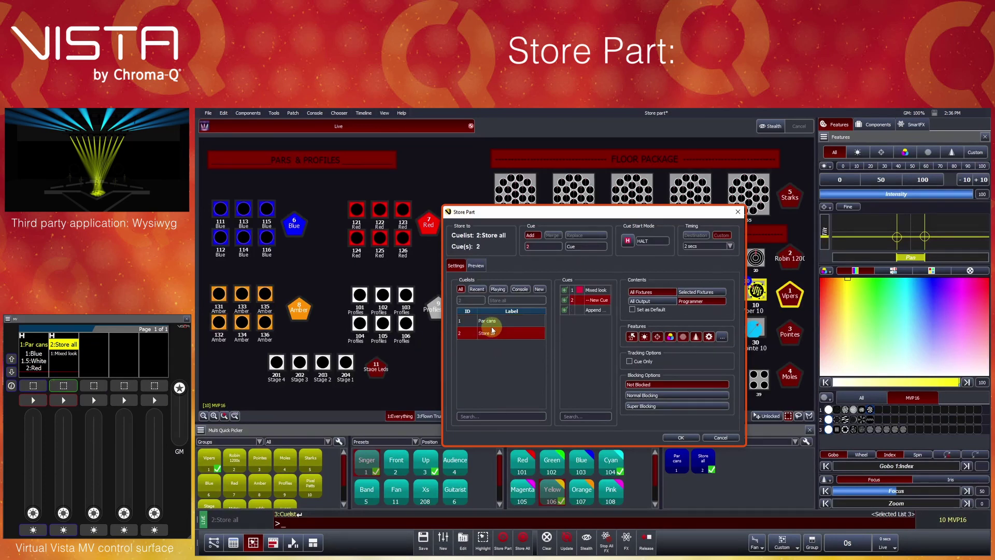
left_click(493, 326)
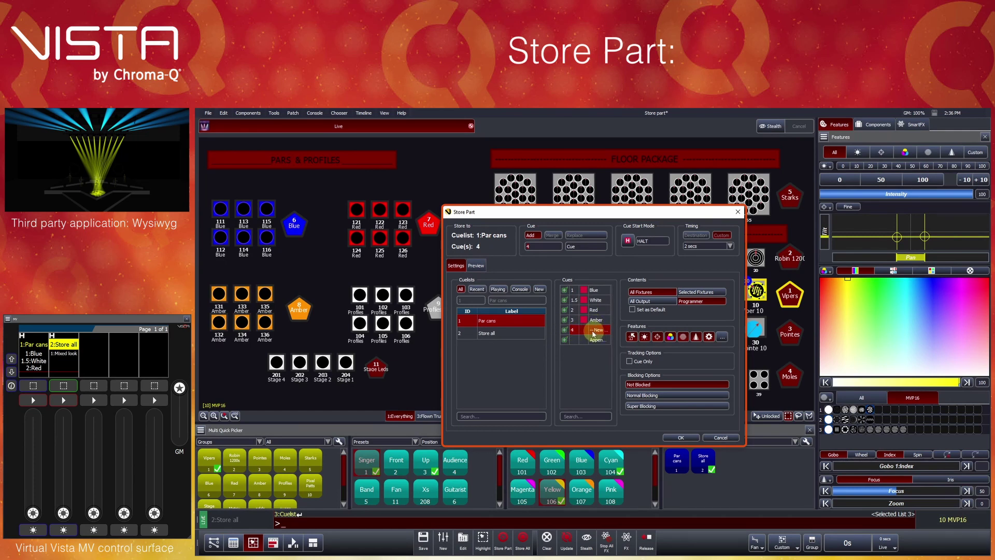
- Choose a new cuelist labelled "store part" as the destination, with its first cue labelled "yellow singer"
left_click(540, 290)
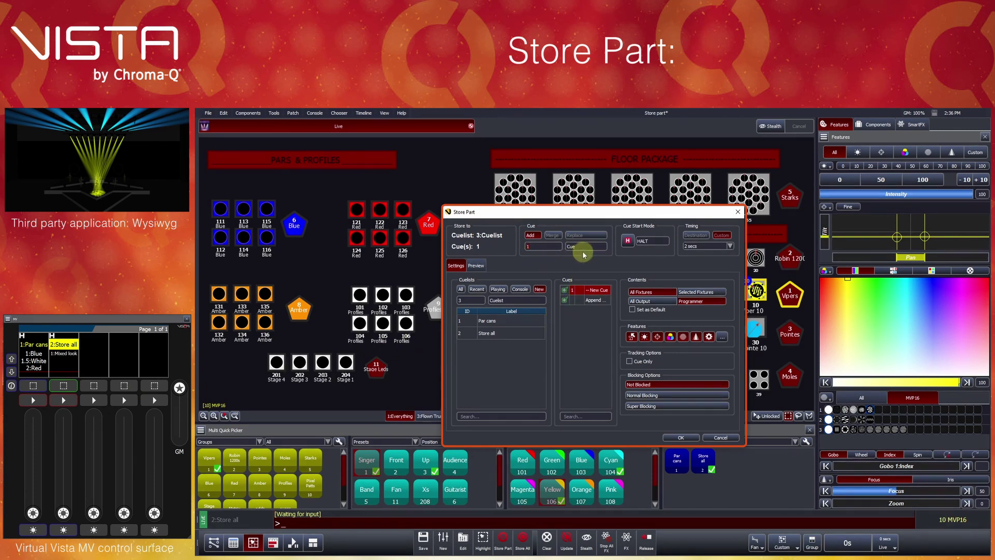
type("ye")
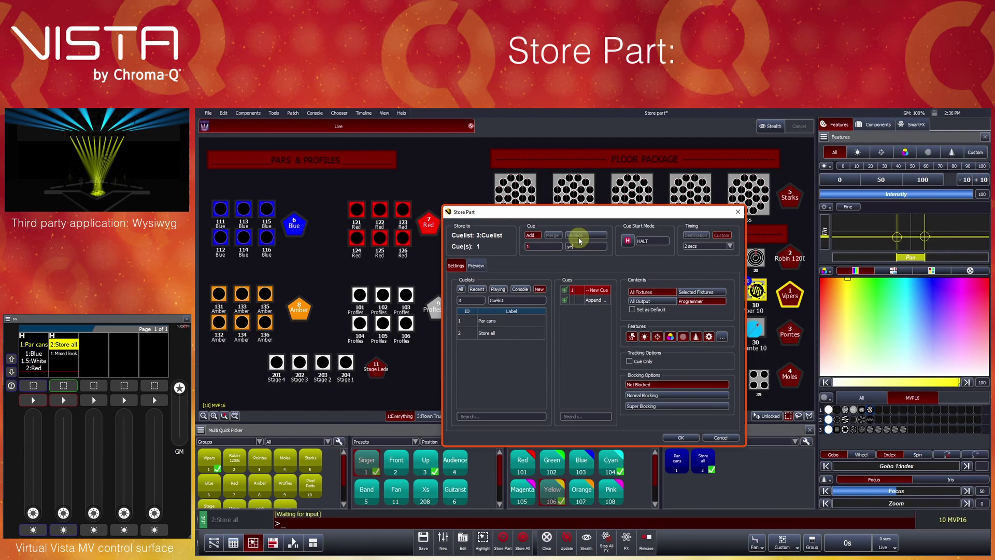
type("llow singer")
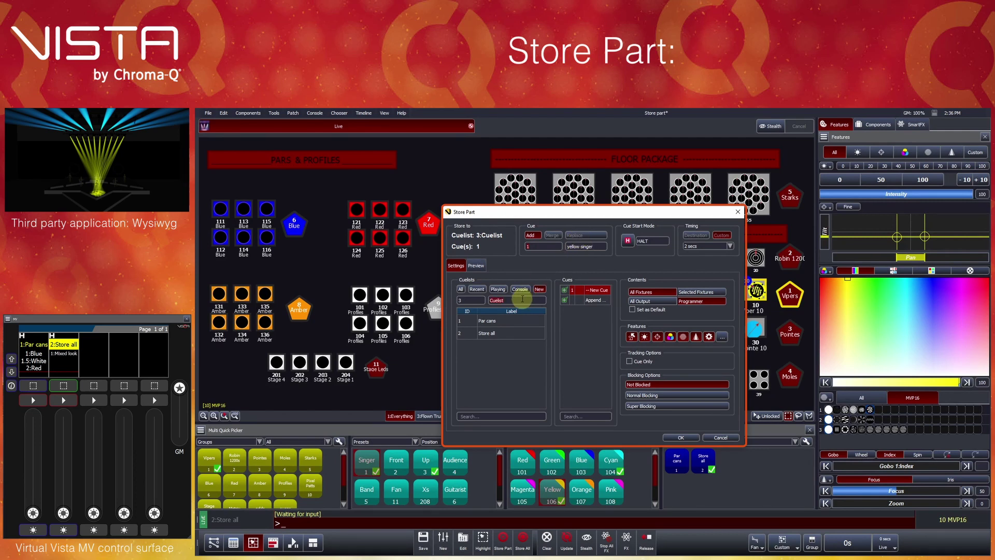
type("store part")
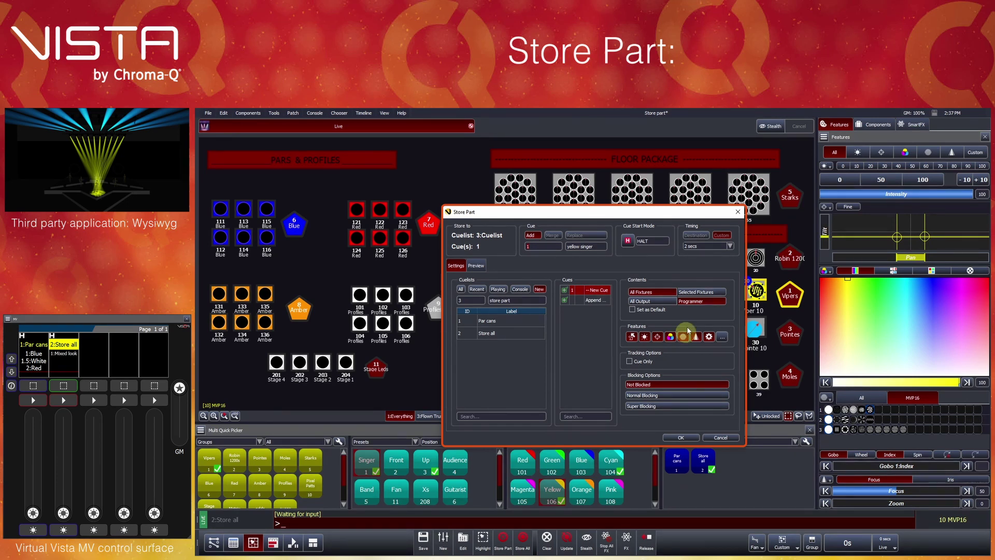
- Store only the selected fixtures' programmer data without the gobo feature, and clear the programmer
left_click(695, 292)
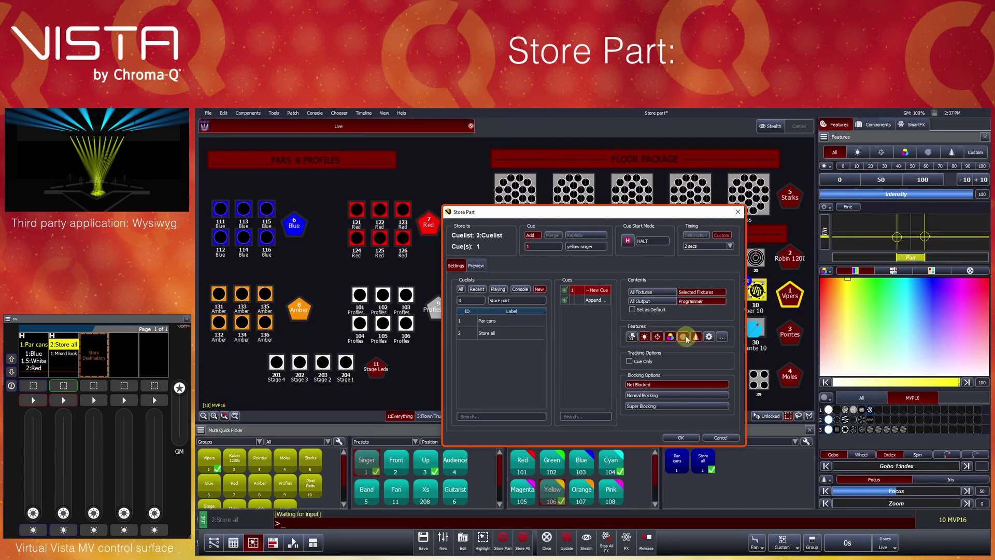
left_click(646, 337)
left_click(687, 436)
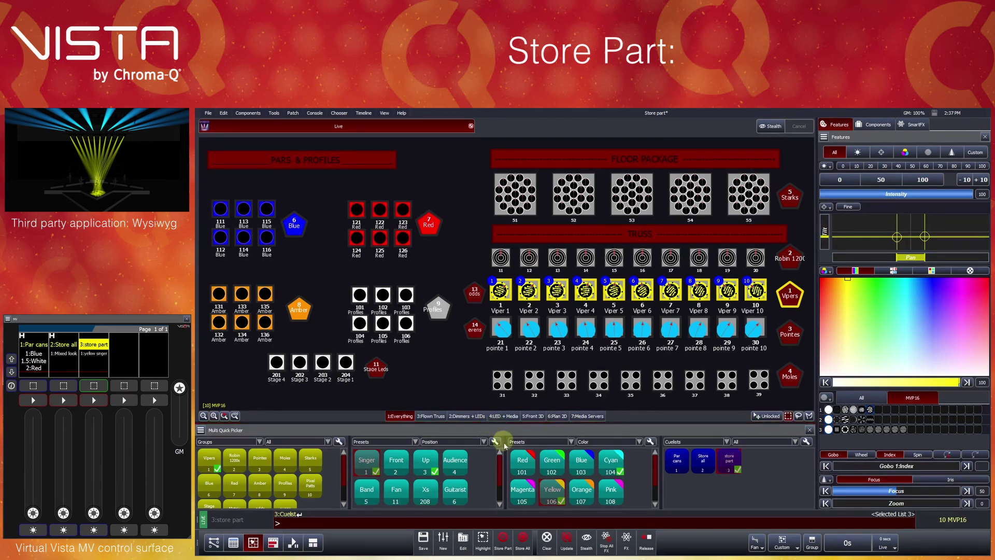
left_click(547, 547)
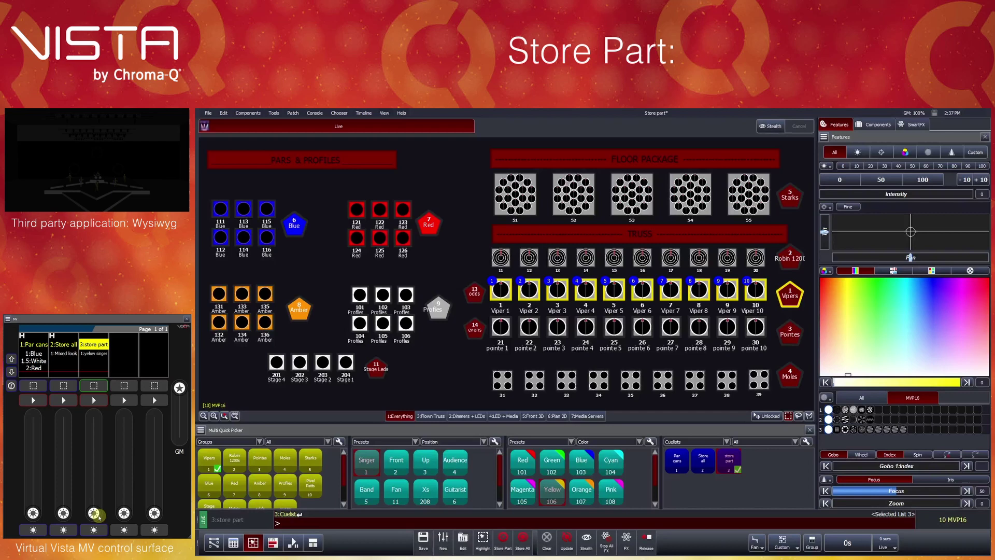
- Raise the store part cuelist's fader to full, play its yellow singer cue and release the playback
left_click_drag(94, 511, 97, 408)
left_click(96, 402)
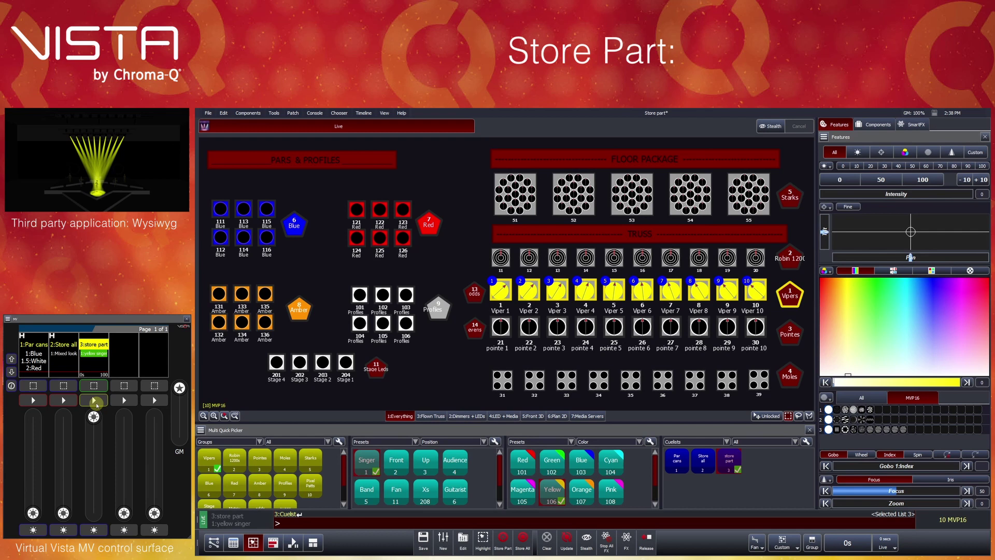
left_click(649, 547)
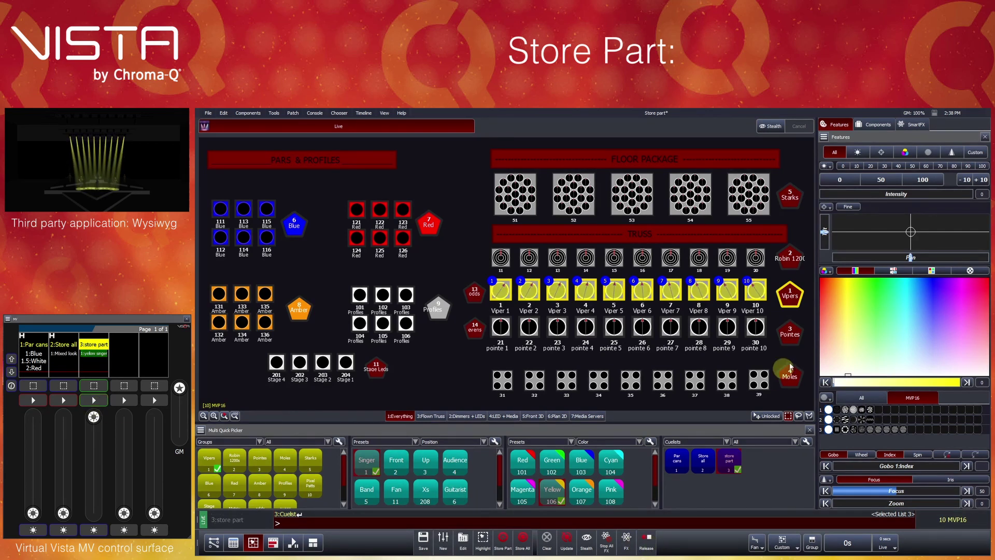
- Set the Pointes group to 100% intensity with the Xs position and Magenta colour presets
left_click(794, 338)
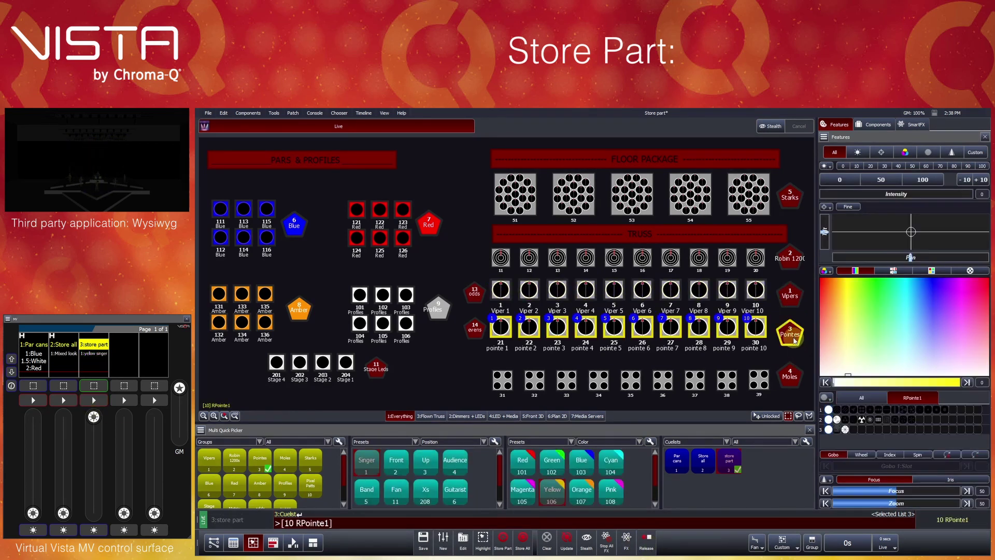
left_click(923, 181)
left_click(425, 492)
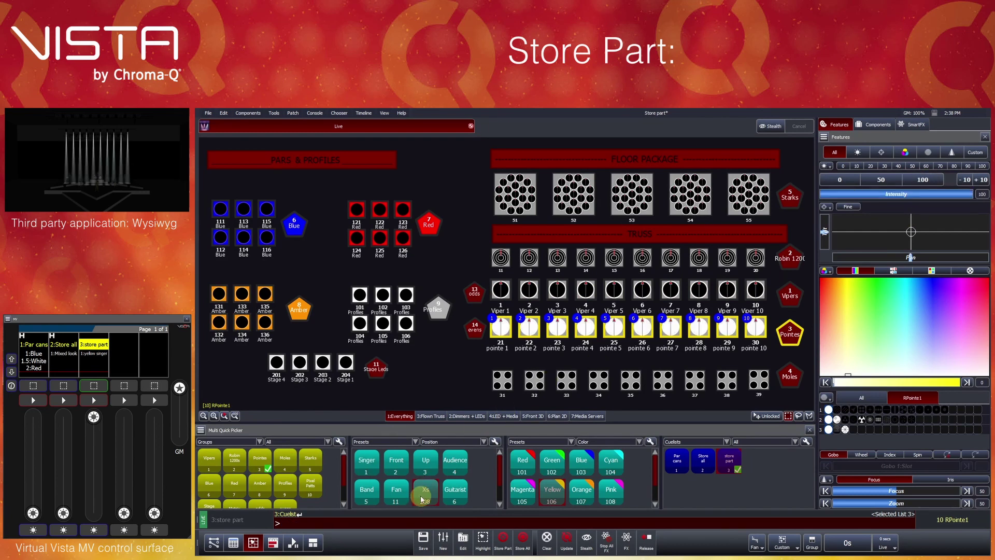
left_click(536, 494)
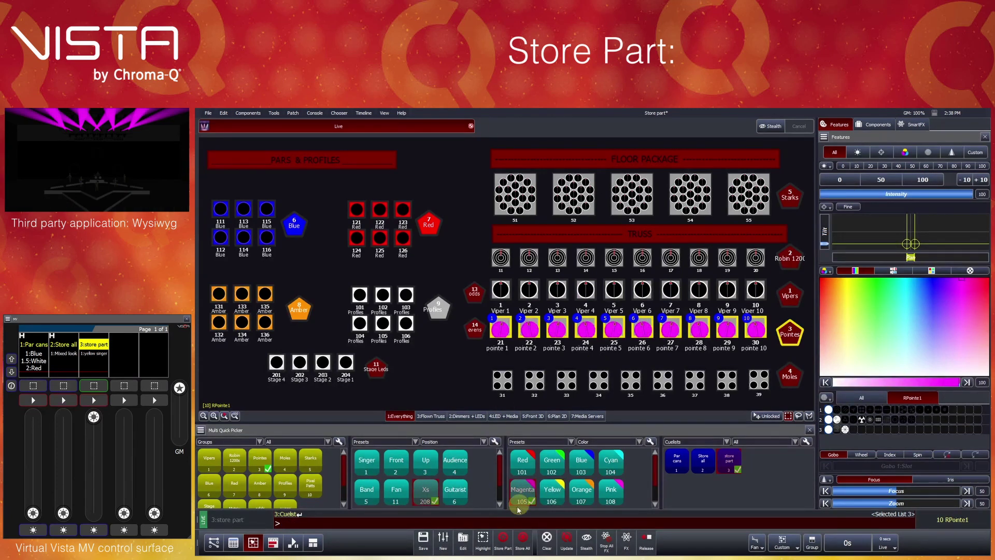
- Store the look with Store Part as cue 2 "x magenta" in the store part cuelist and clear the programmer
left_click(506, 542)
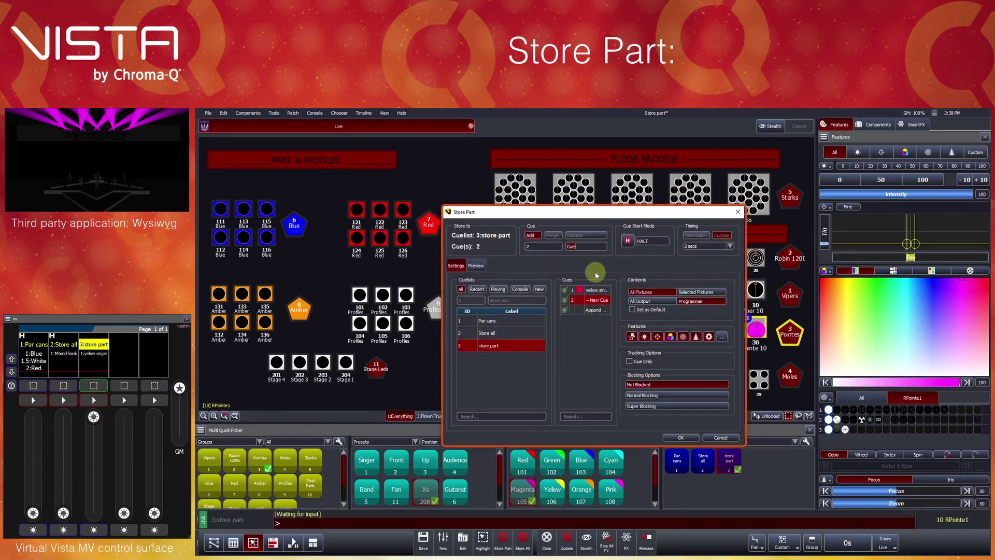
type("x magenta")
left_click(681, 438)
left_click(548, 542)
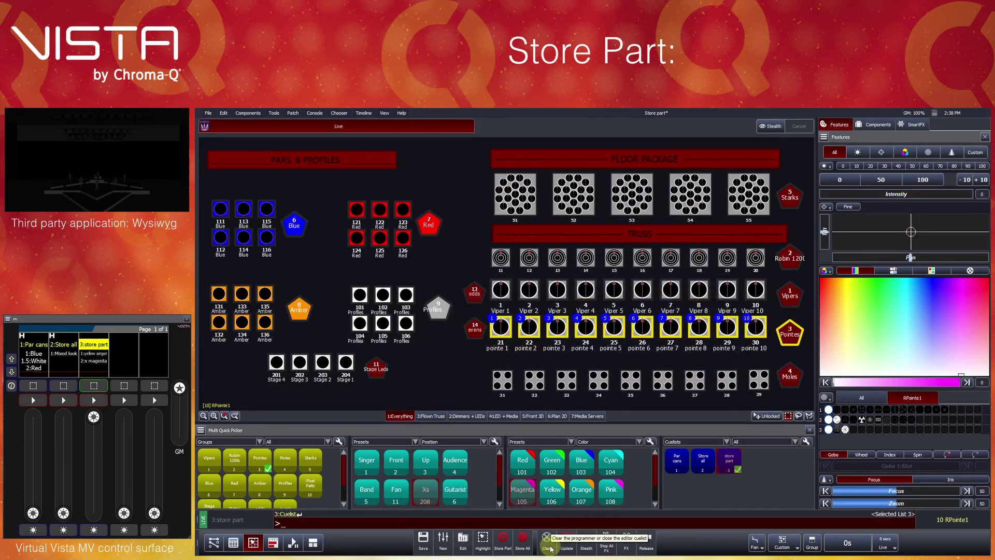
- Play the yellow singer and x magenta cues of the store part cuelist in sequence
left_click(94, 400)
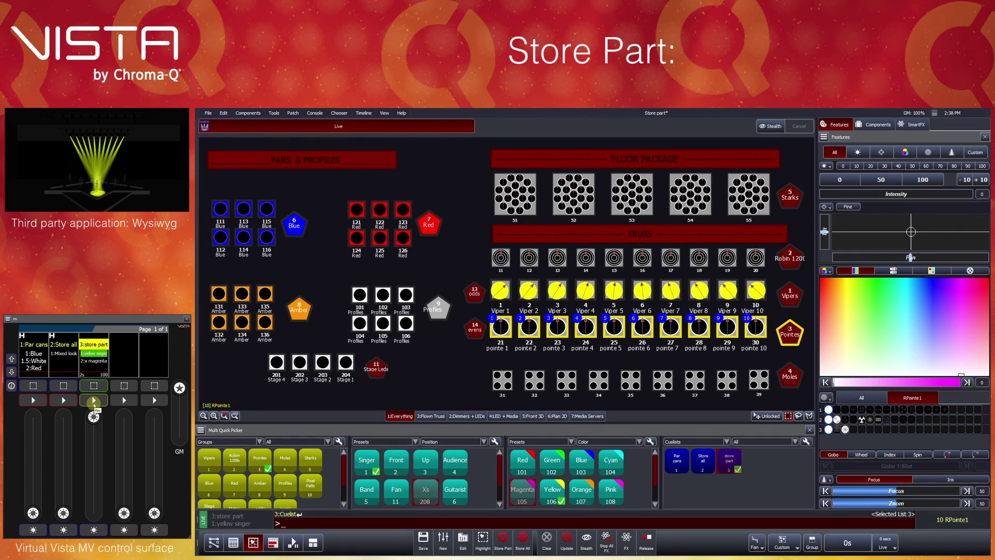
left_click(93, 400)
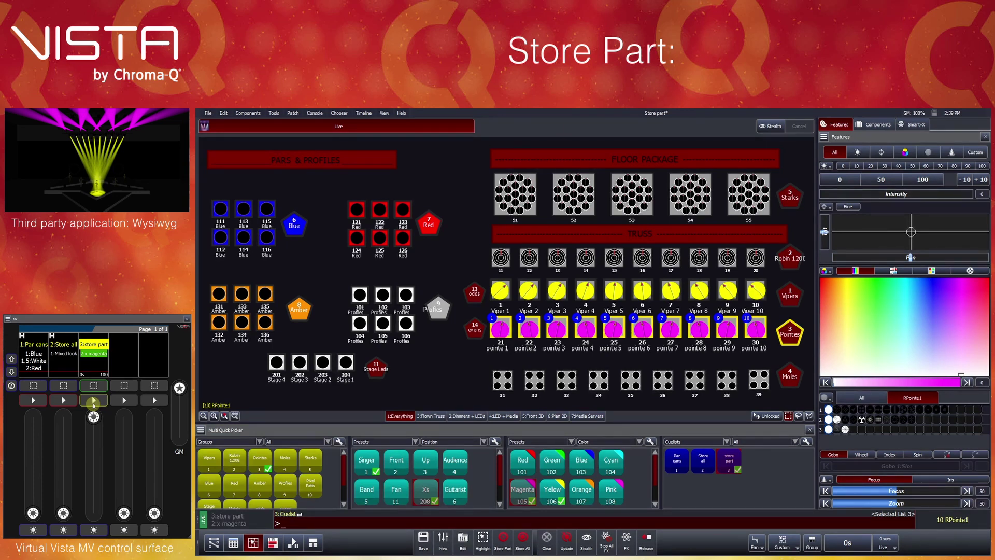
- Set the Stage Leds and Profiles groups together to 100% intensity
left_click(380, 369)
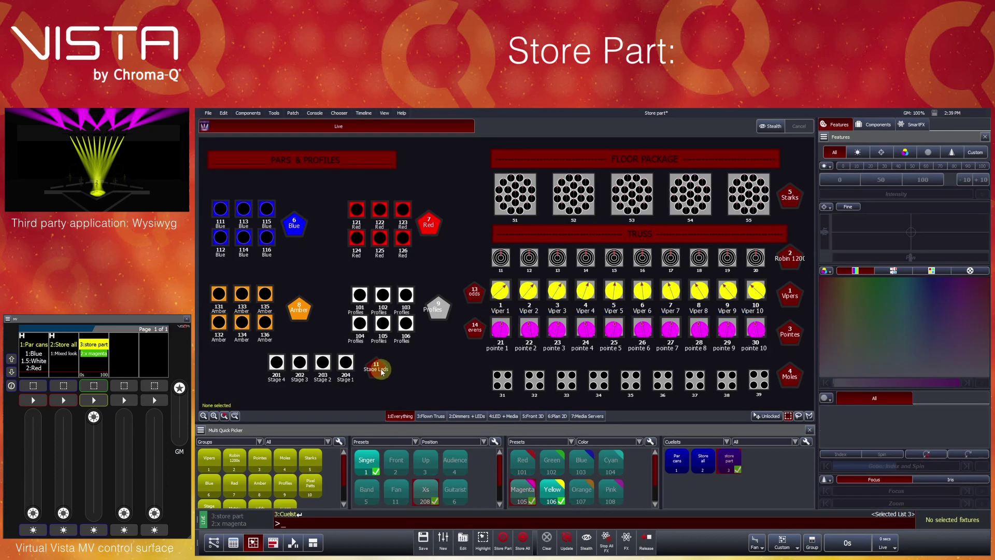
left_click(438, 308)
left_click(923, 181)
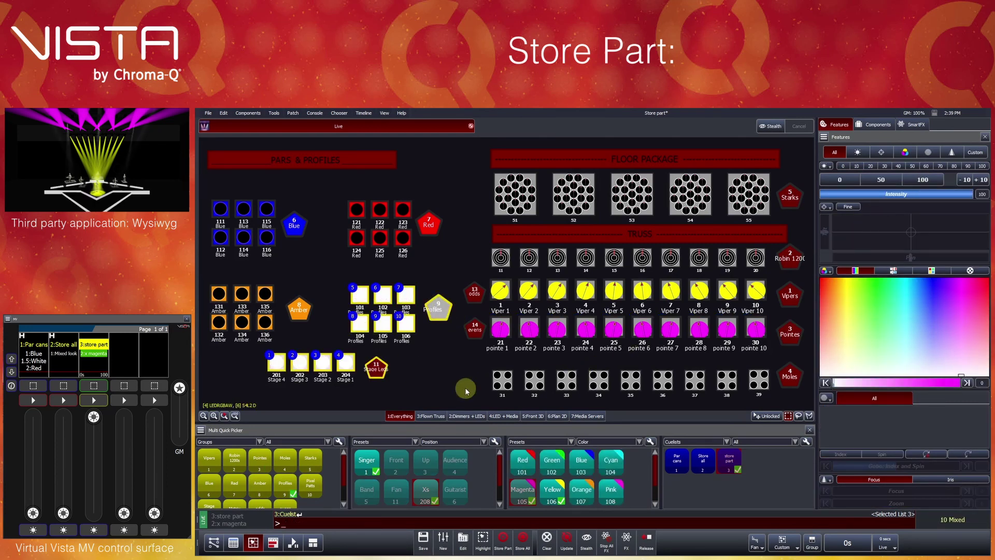
- Open the Store Part settings and target cue 1, yellow singer, of the store part cuelist with the Merge option
left_click(503, 540)
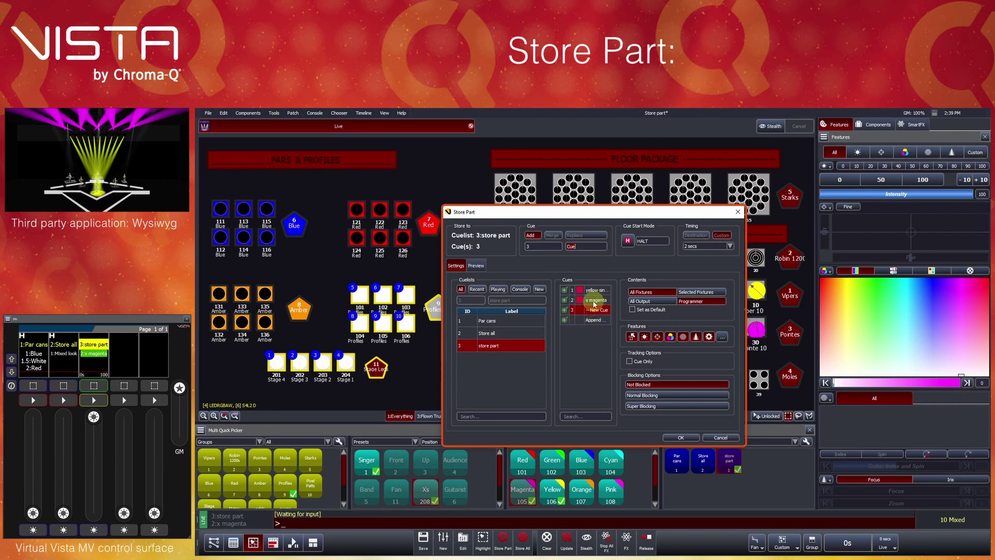
left_click(594, 304)
left_click(591, 292)
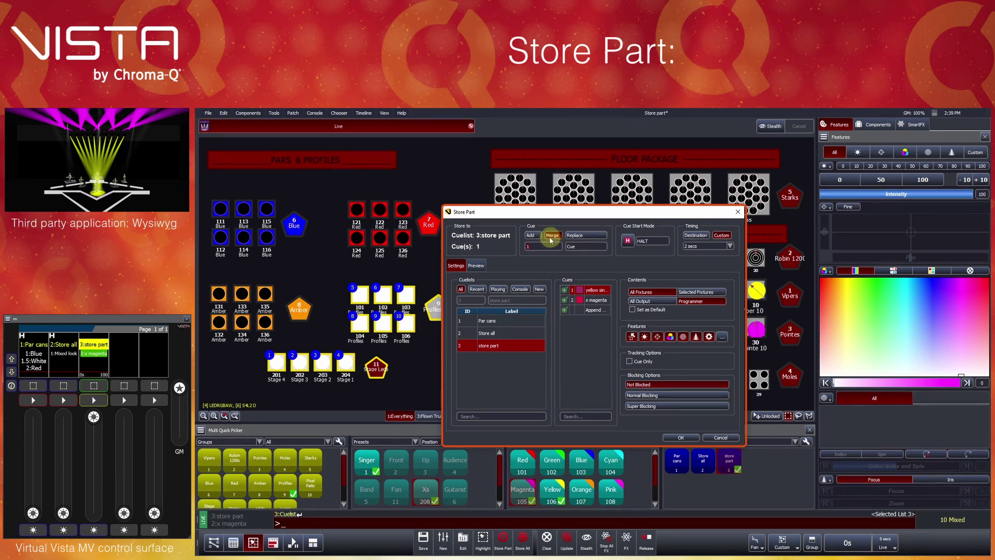
left_click(575, 237)
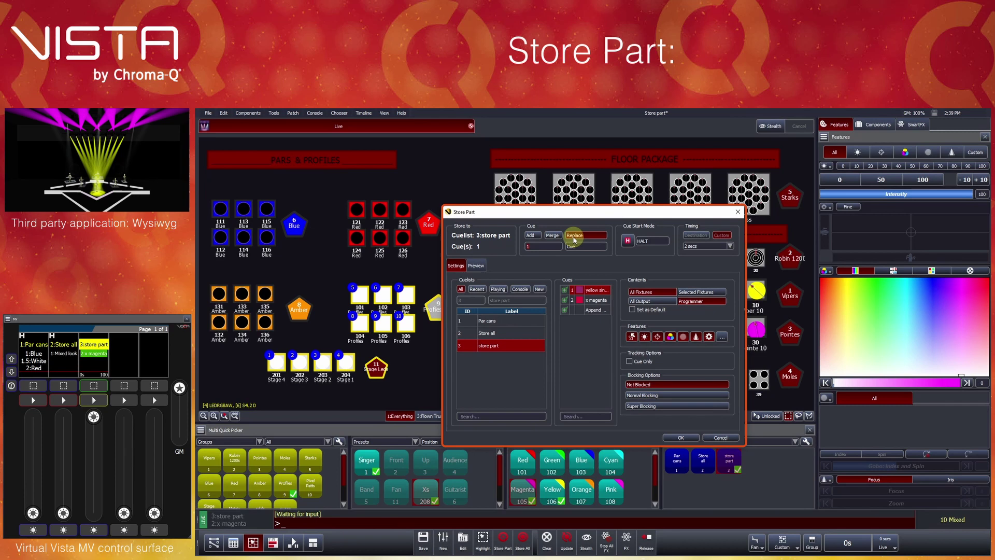
left_click(553, 237)
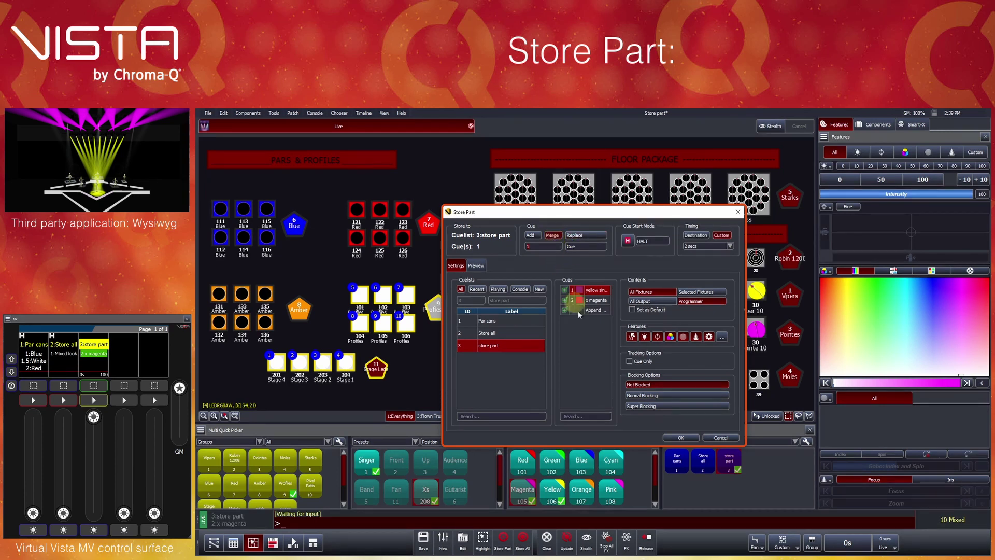
- Enable Cue Only tracking, store the merged part and clear the programmer
left_click(630, 362)
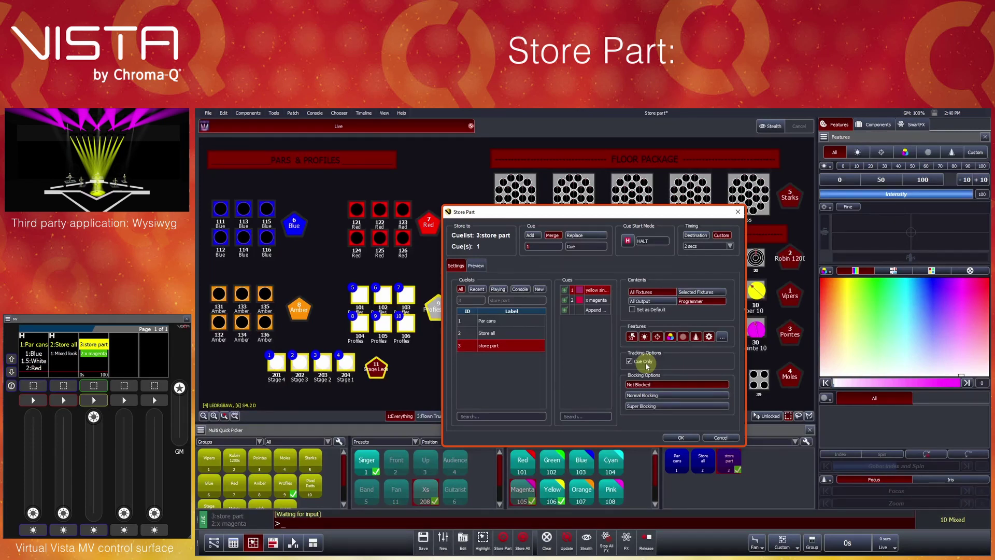
left_click(681, 438)
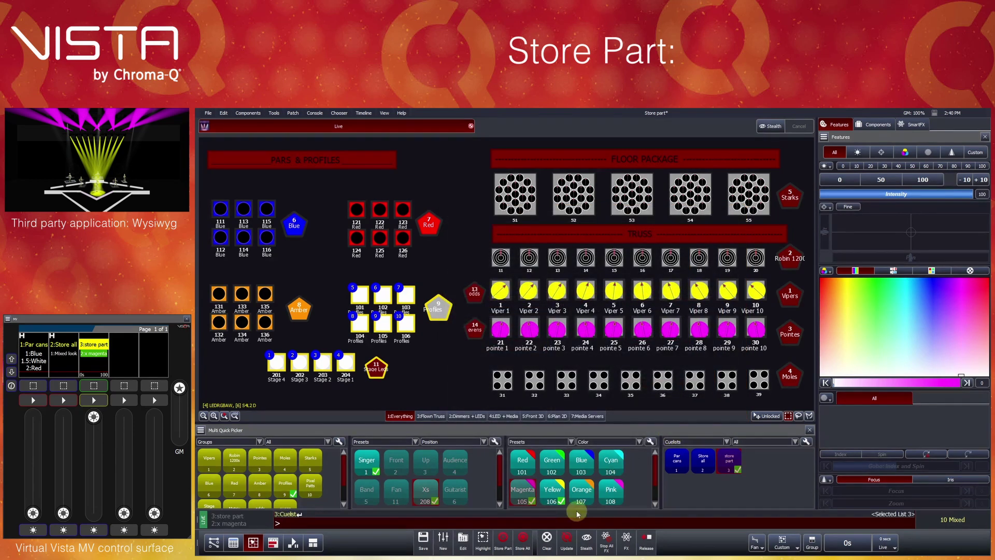
left_click(549, 539)
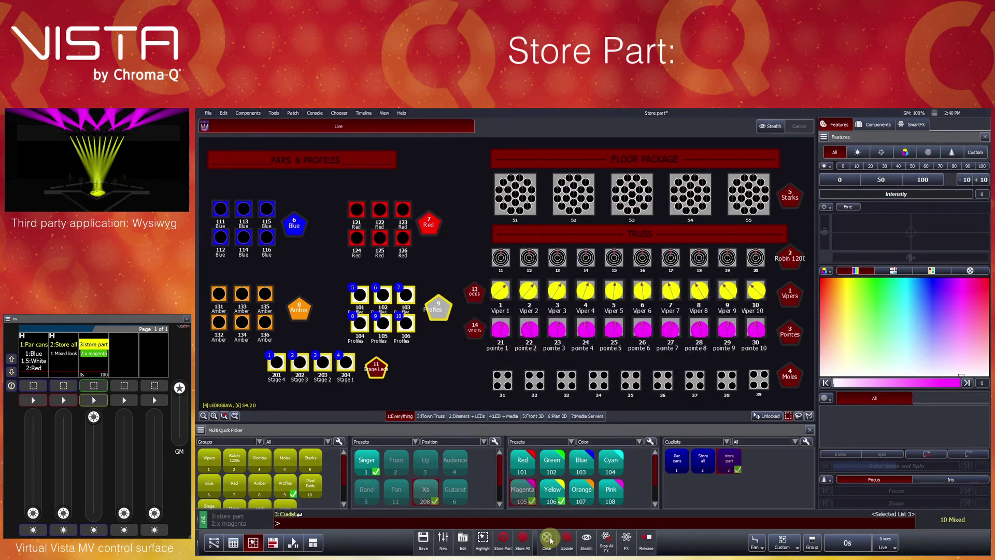
- Release the running playback and replay the yellow singer and x magenta cues of the store part cuelist
left_click(646, 544)
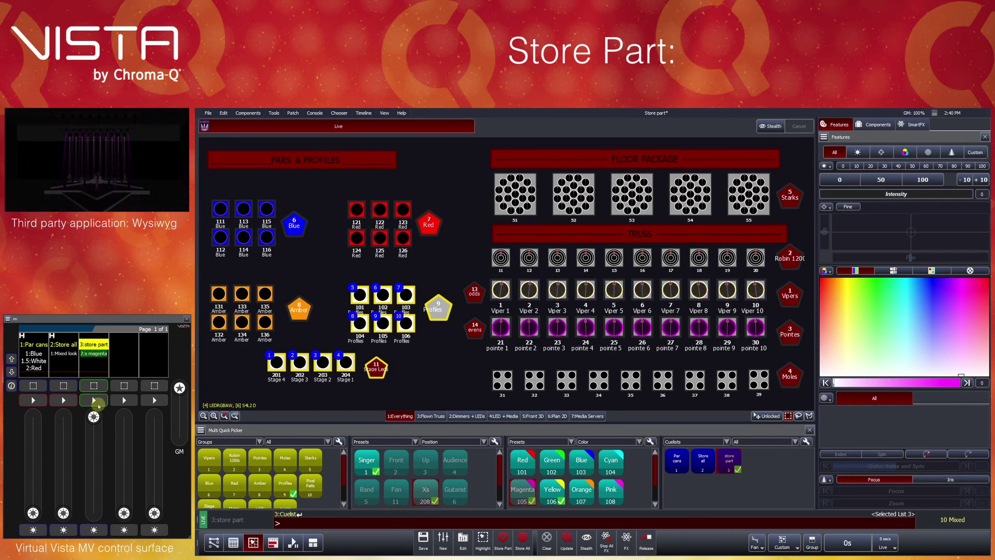
left_click(97, 404)
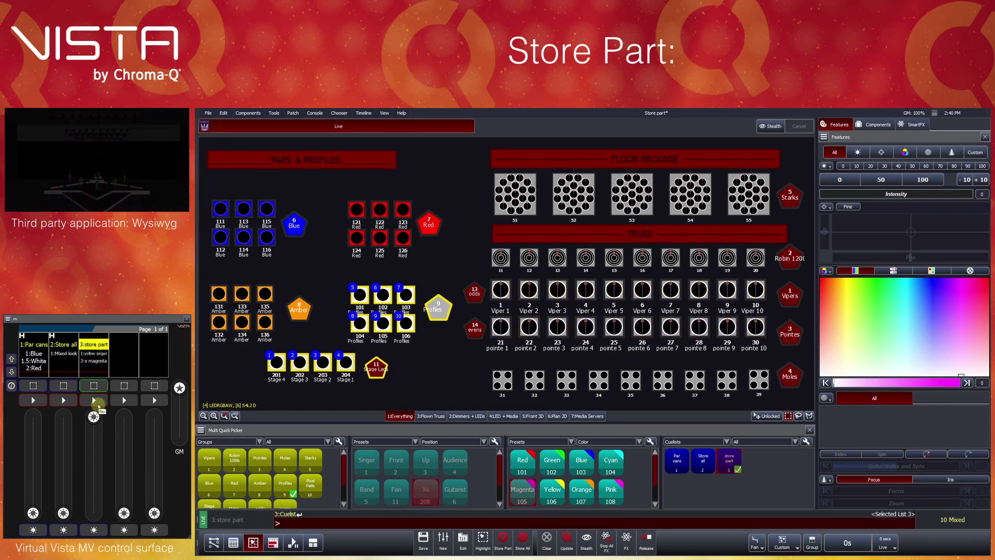
left_click(98, 403)
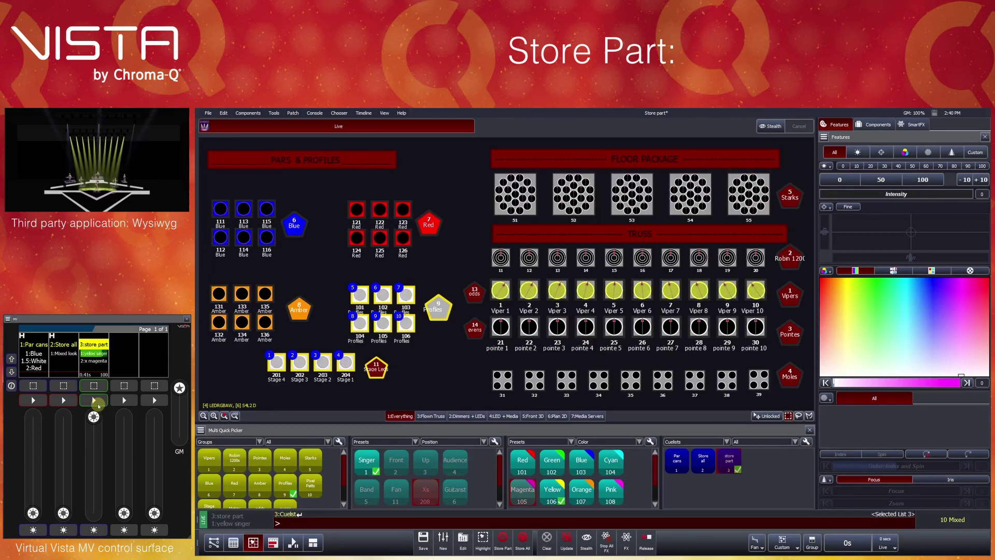
left_click(98, 403)
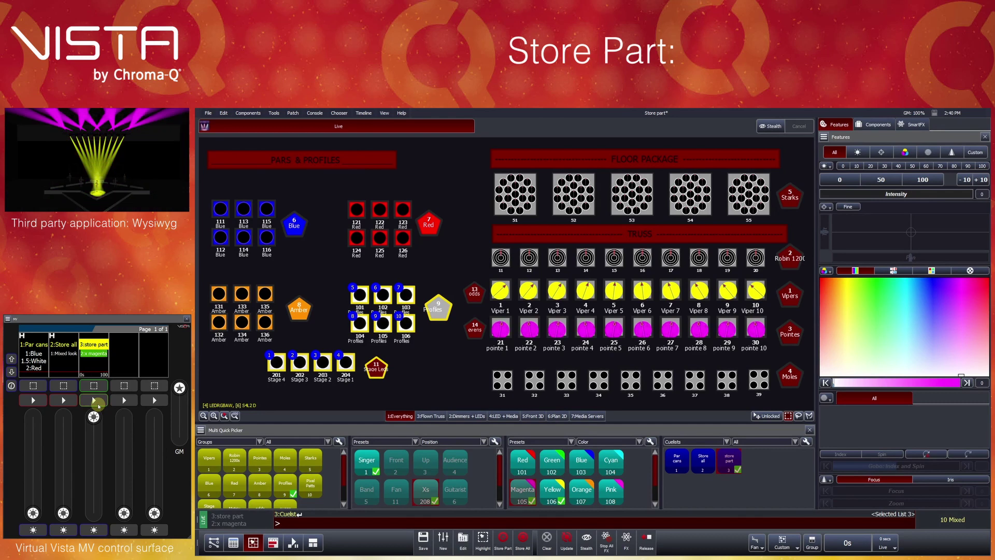
- Replace the current fixture selection to colour the evens group Magenta and the odds group Cyan
left_click(464, 361)
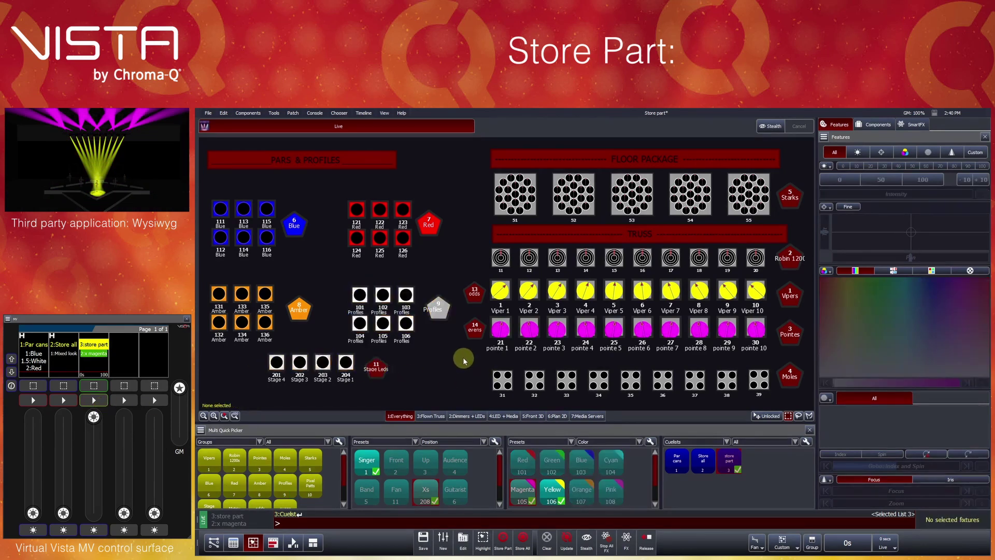
left_click(472, 331)
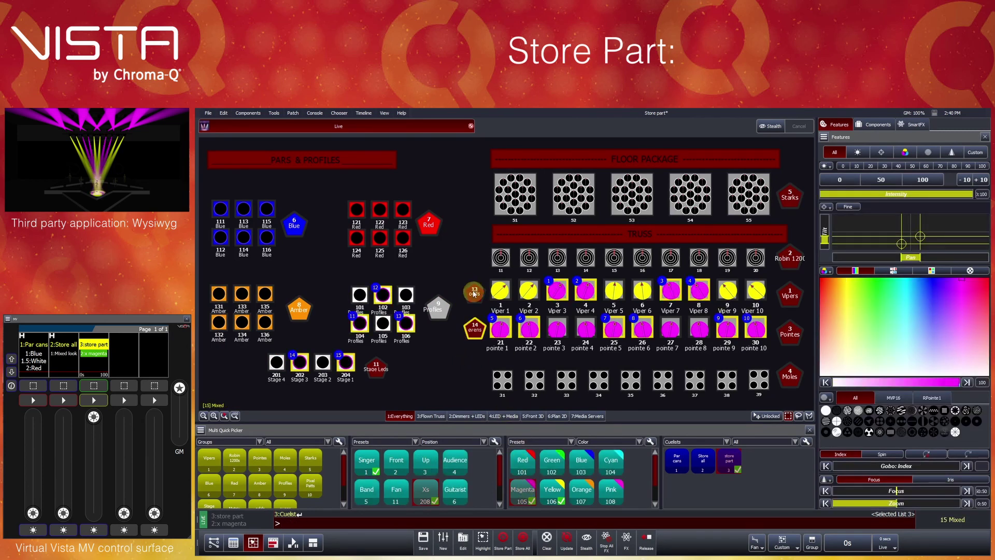
left_click(474, 295)
left_click(610, 460)
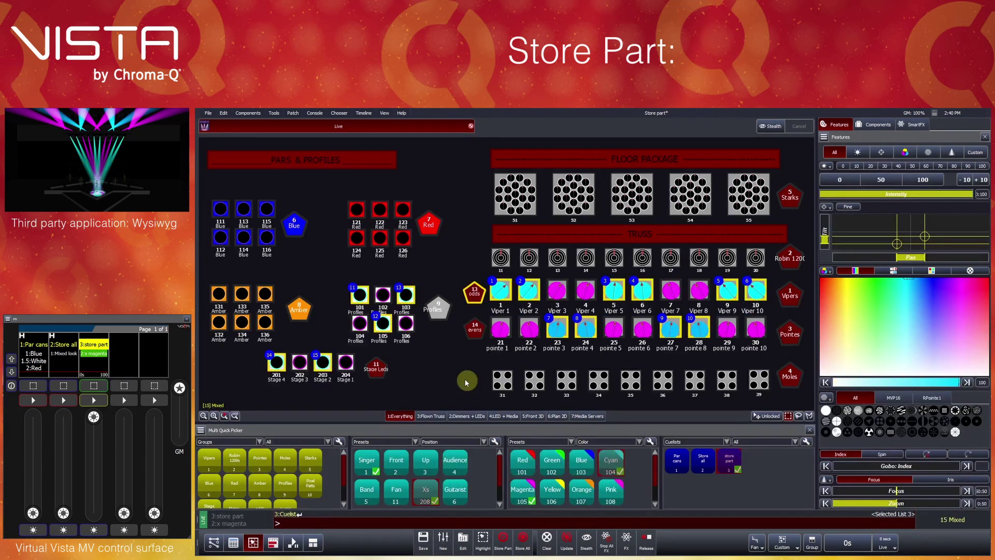
- Set the Profiles and Stage Leds groups together to 100% intensity and deselect all fixtures
left_click(447, 313)
left_click(378, 370)
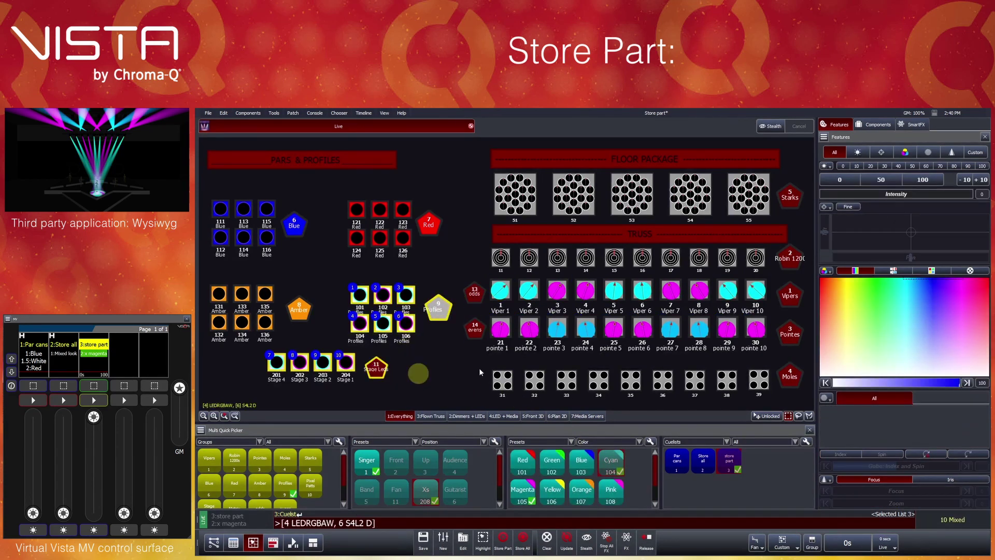
left_click(937, 182)
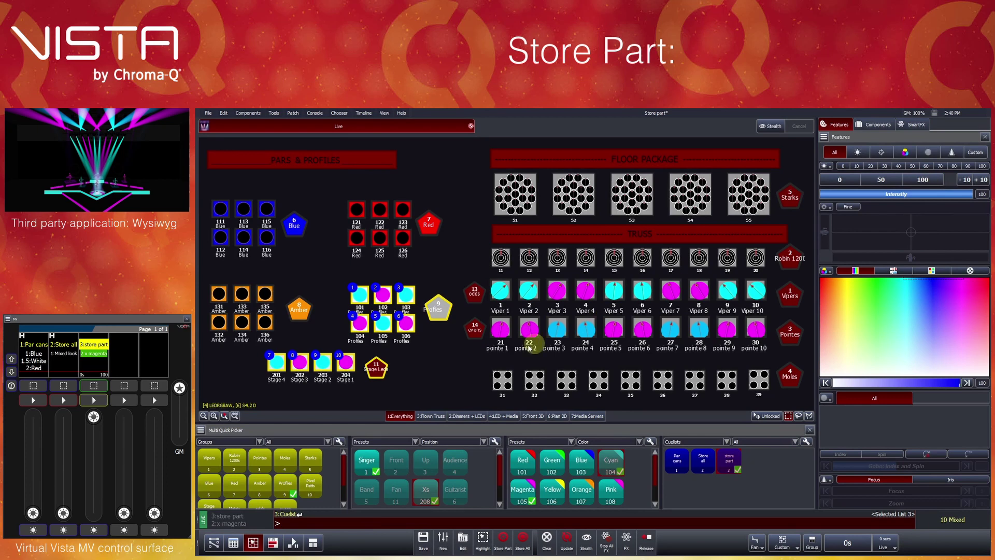
left_click(456, 369)
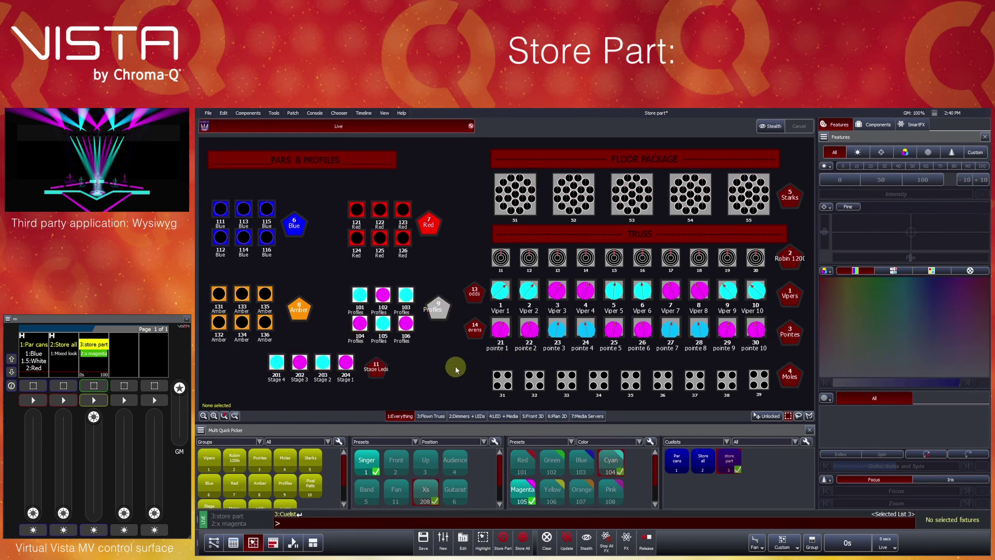
- Open the Store Part settings and create a new custom timing for the new cue
left_click(503, 539)
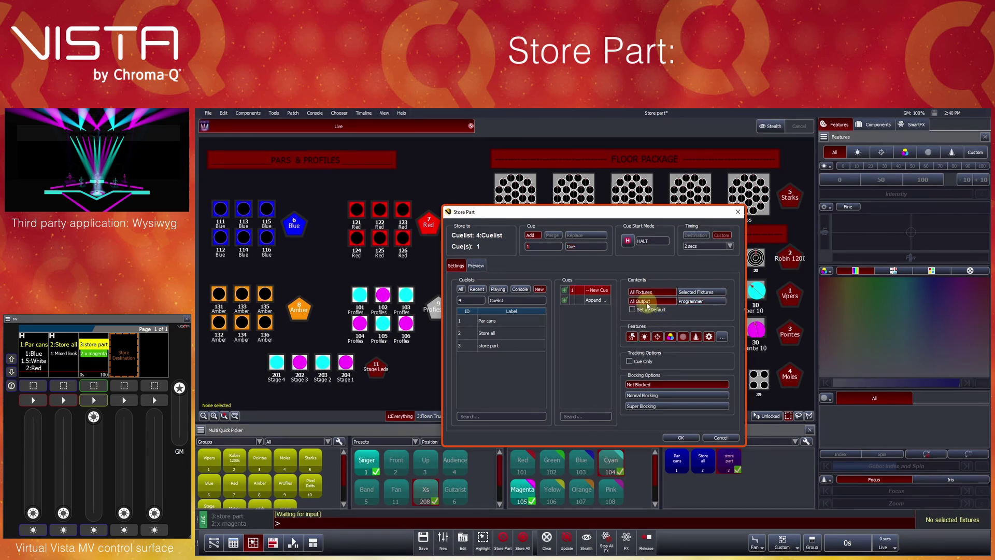
left_click(730, 247)
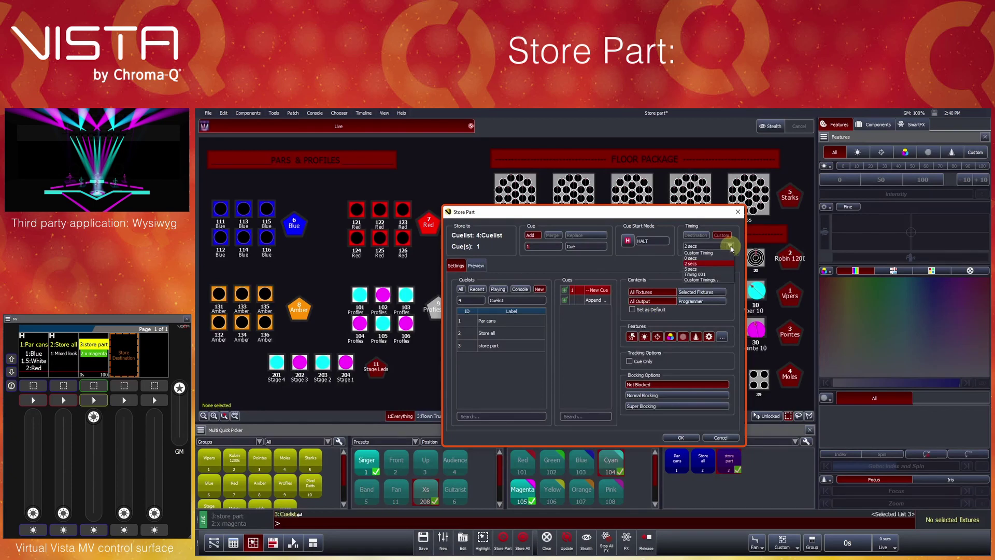
left_click(697, 280)
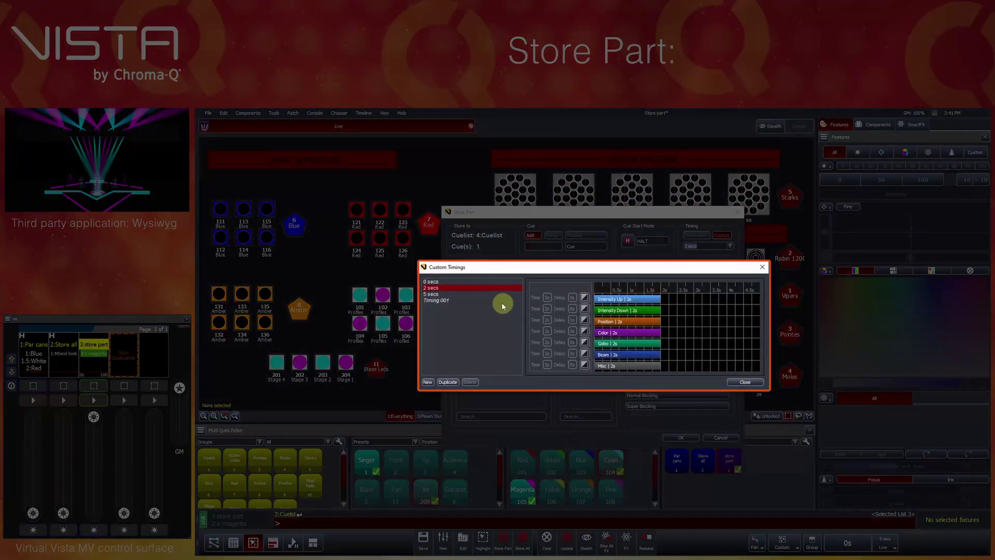
left_click(428, 382)
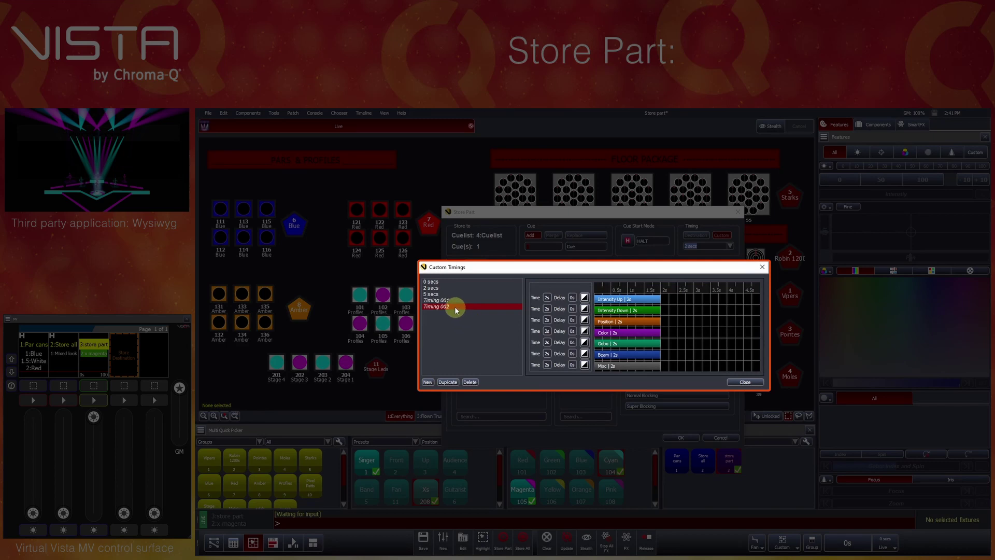
- Delay Position by 2 seconds and Color by 4 seconds in the new custom timing and apply it to the cue
left_click(606, 322)
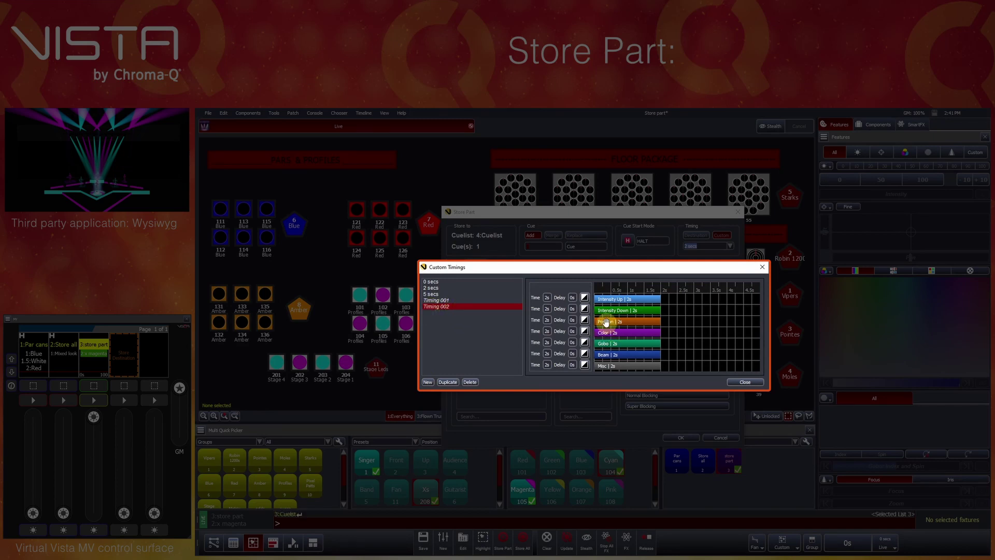
left_click_drag(606, 322, 693, 338)
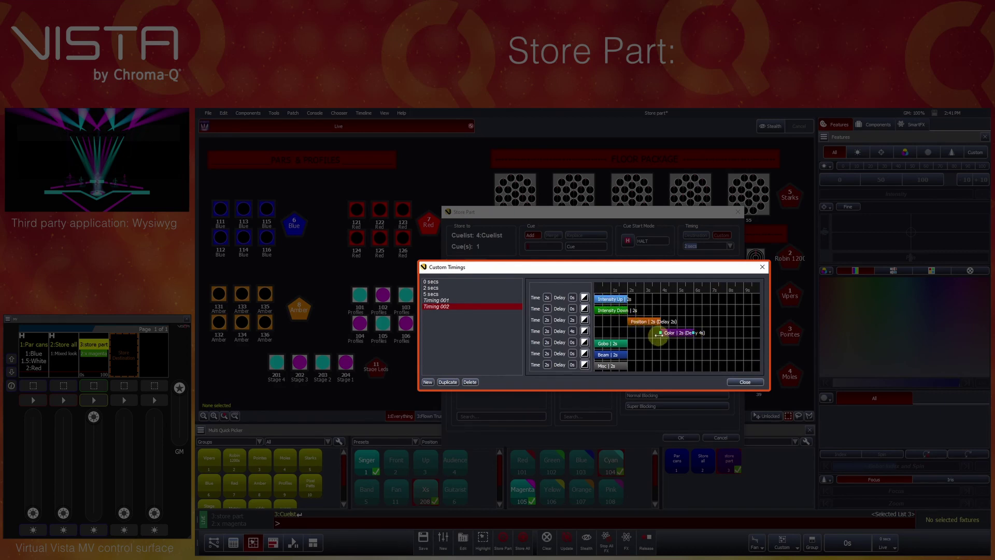
left_click(745, 382)
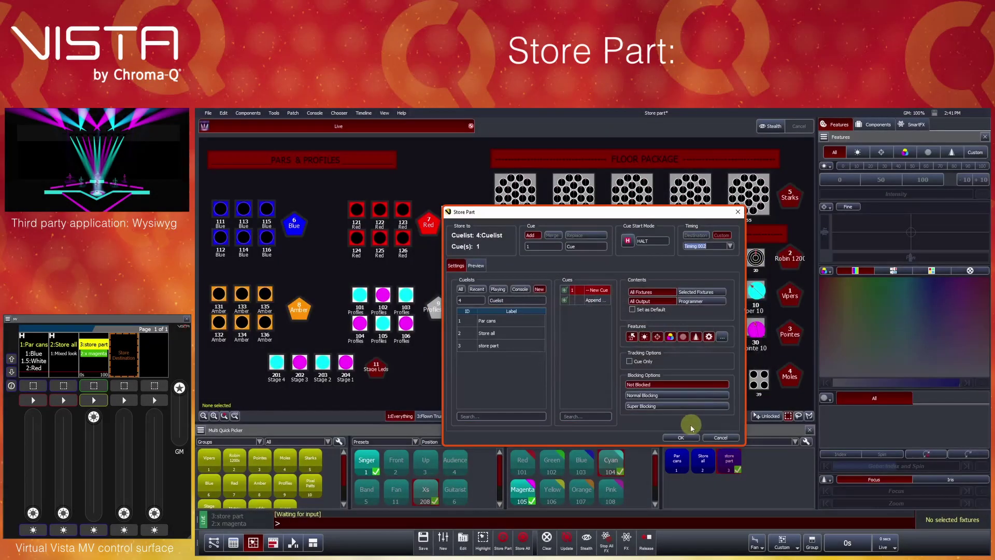
- Store the look as cue 1 of new cuelist 4, and play that cue after releasing the running playback
left_click(684, 436)
left_click(646, 539)
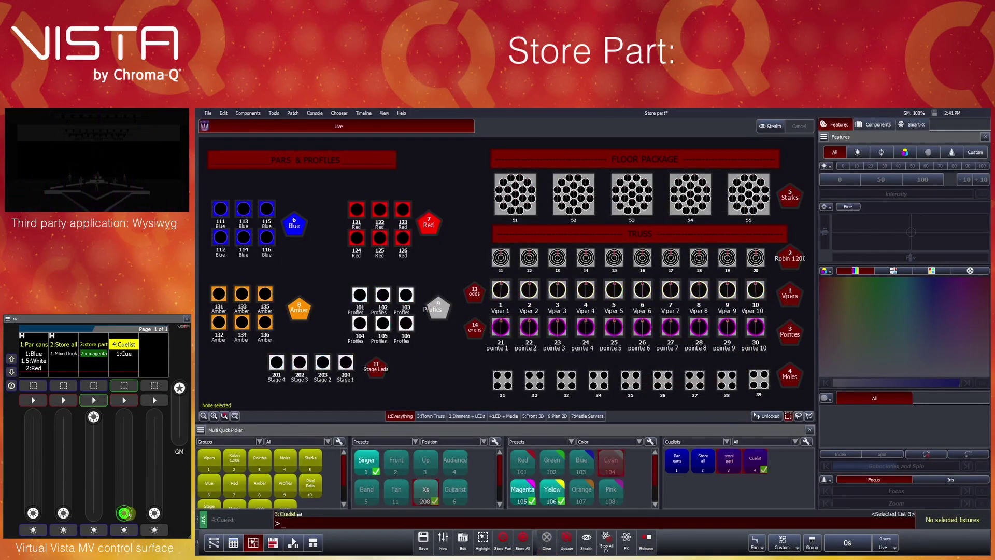
left_click(123, 400)
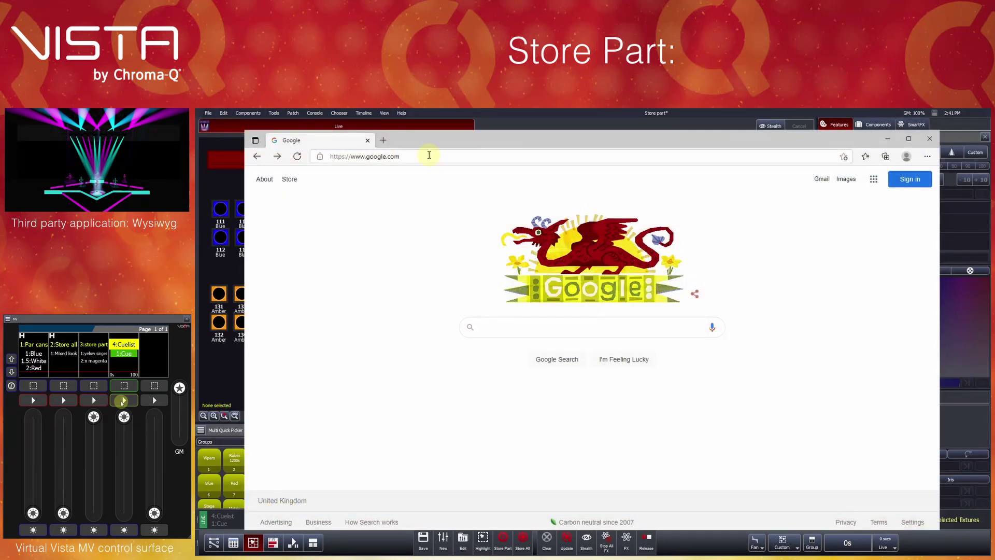
- Switch to the web browser and enter the website address vistabychromaq.com
left_click(429, 155)
type("vistabychromaq.com")
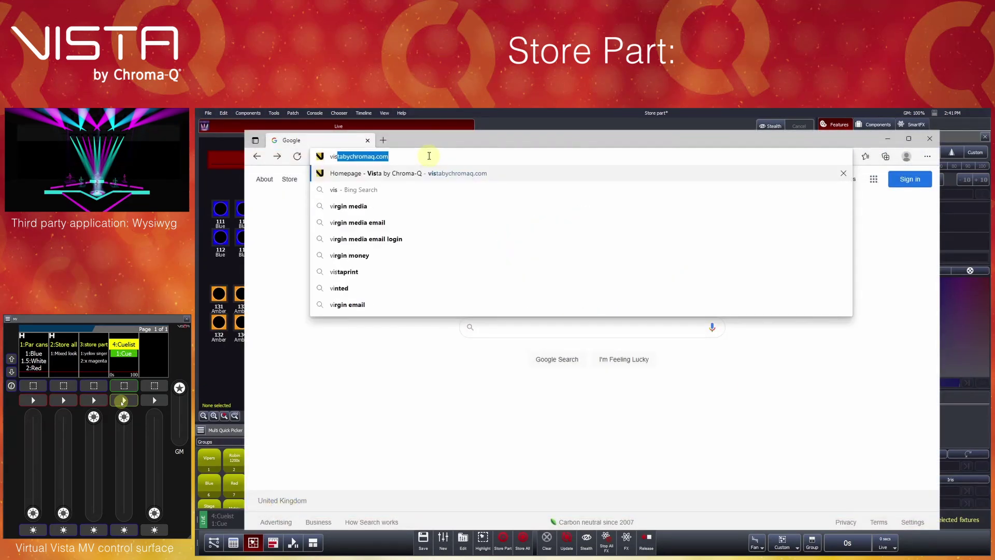